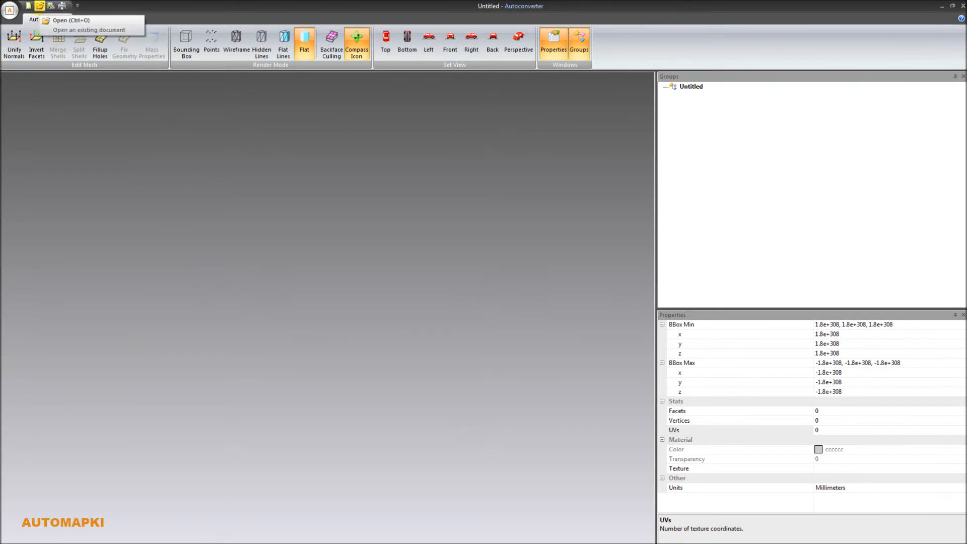
- Load dragon.dae from the dae to obj folder with the COLLADA (*.dae) file type
left_click(40, 7)
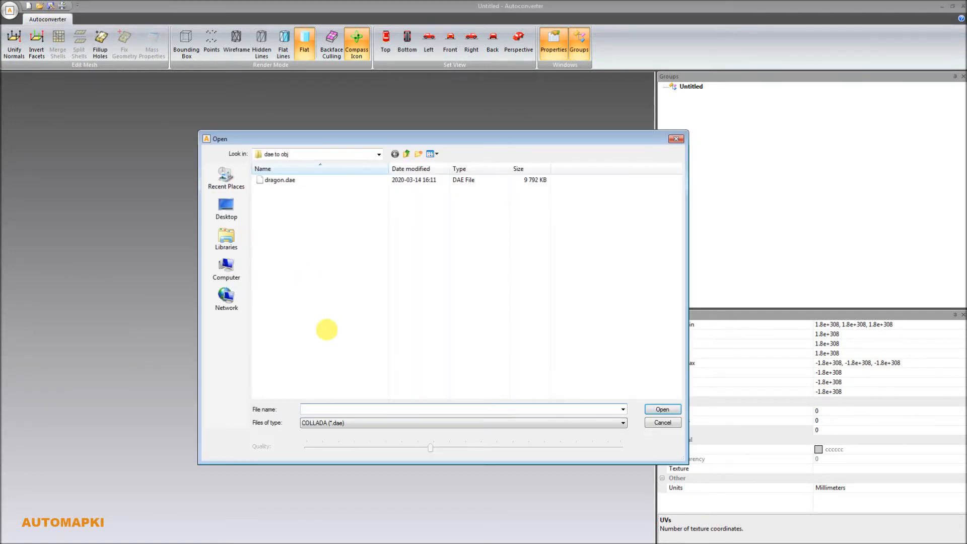
left_click(347, 422)
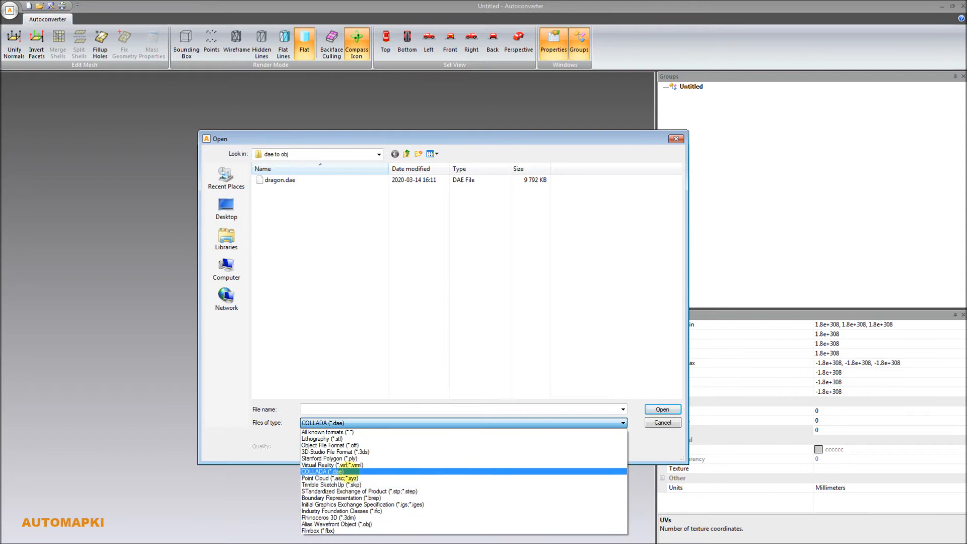
left_click(349, 471)
left_click(280, 181)
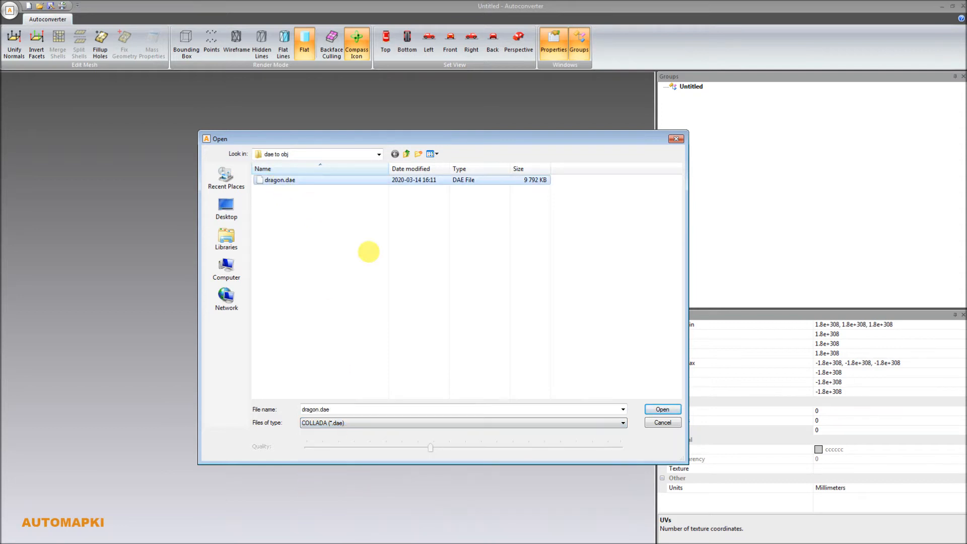
left_click(654, 409)
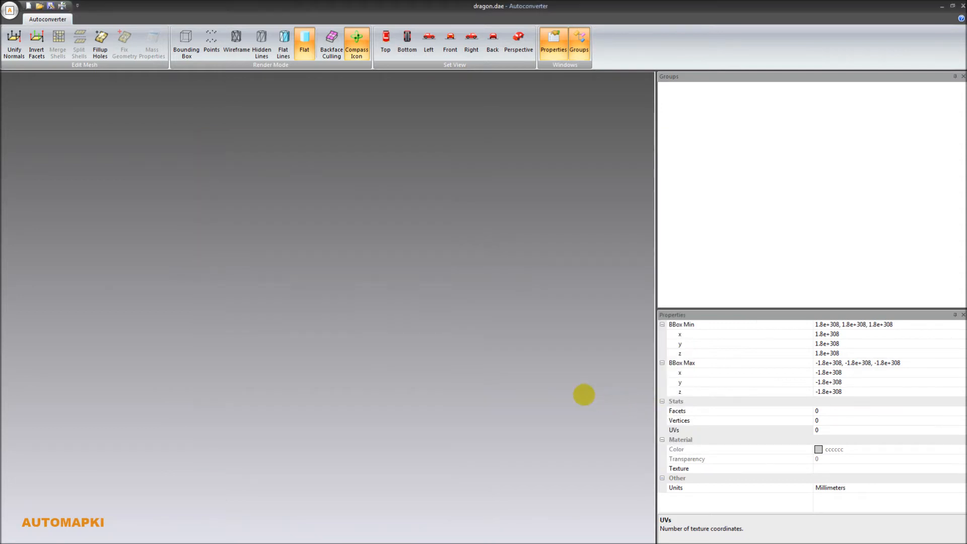
- Inspect Group56496: 77,074 facets, 38,501 vertices and the dragon.bmp texture
mouse_move(556, 384)
left_mouse_down()
mouse_move(159, 466)
mouse_move(395, 449)
mouse_move(190, 307)
mouse_move(119, 385)
mouse_move(385, 381)
left_mouse_up()
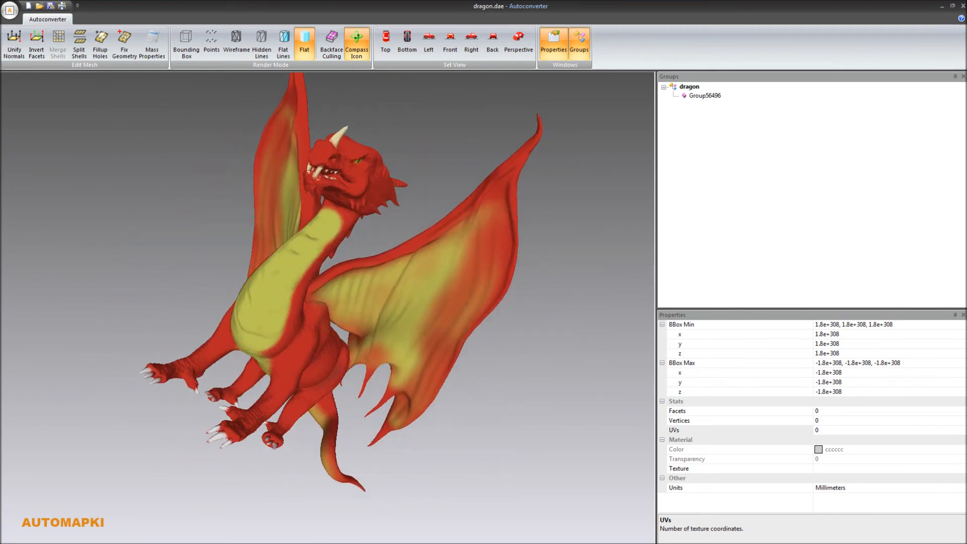
scroll(385, 382, "up", 5)
scroll(385, 381, "down", 5)
scroll(385, 382, "up", 3)
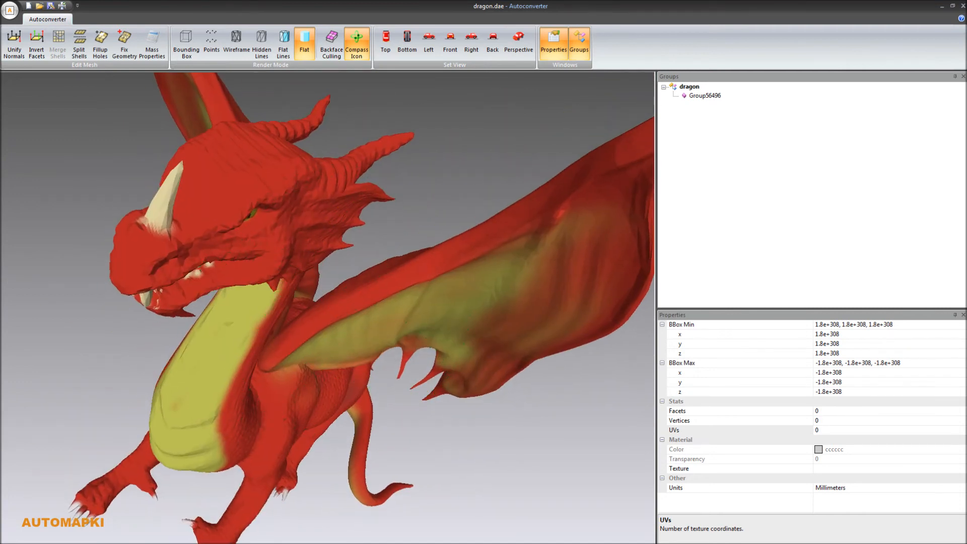
left_click(304, 349)
left_click(705, 95)
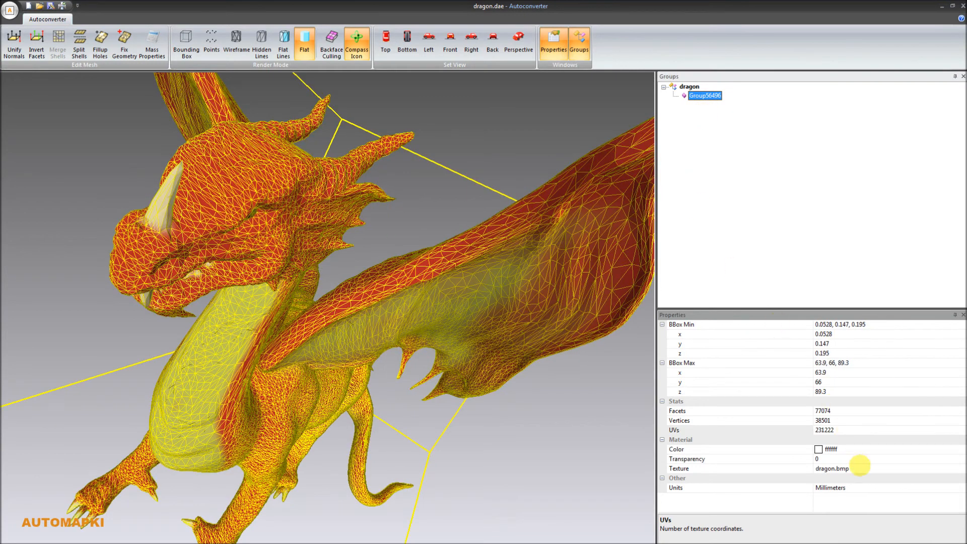
left_click(830, 467)
left_click(839, 421)
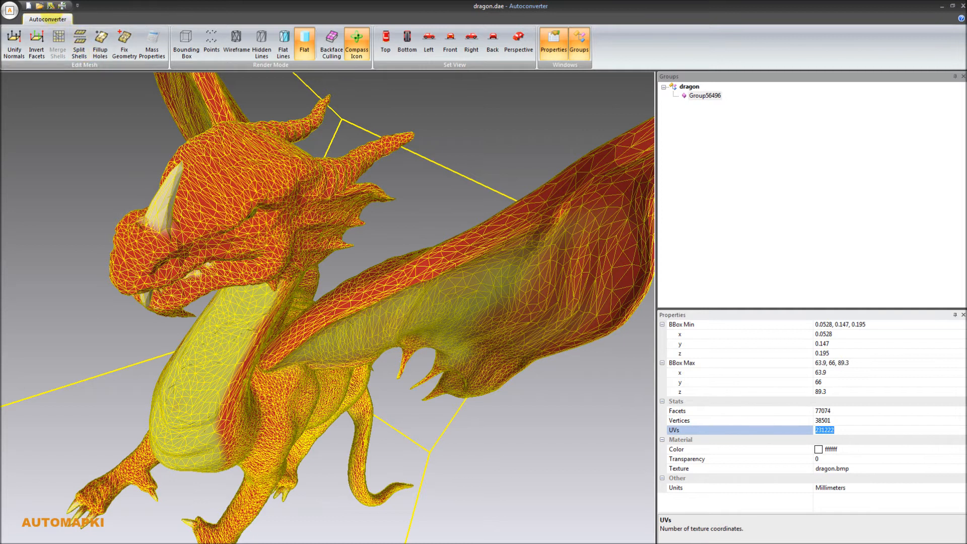
- Save the model as dragon.obj in Alias Wavefront Object (*.obj) format
left_click(50, 6)
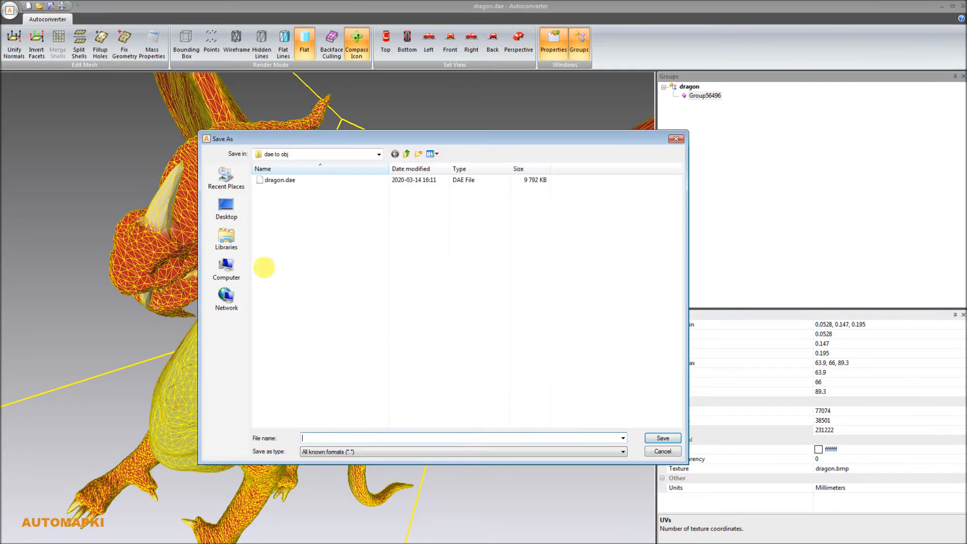
left_click(338, 451)
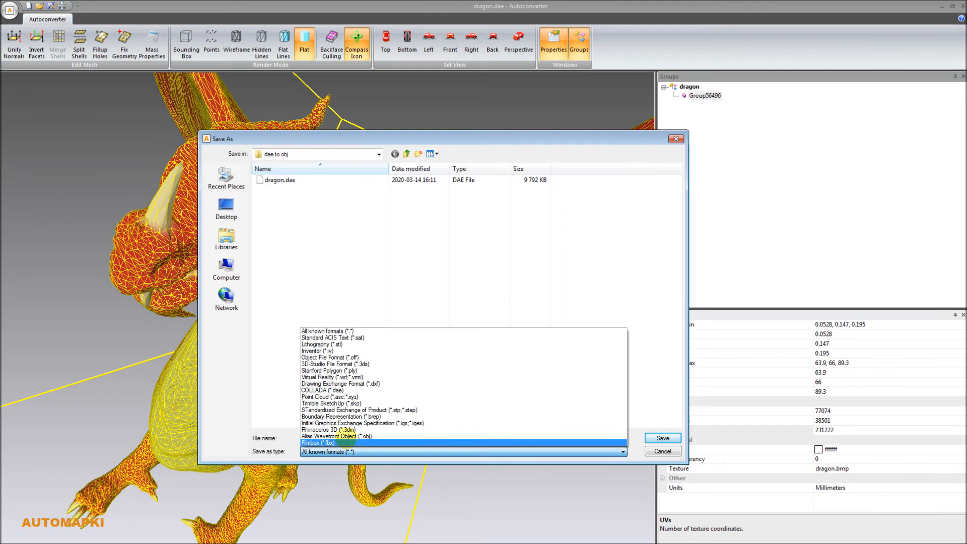
left_click(371, 435)
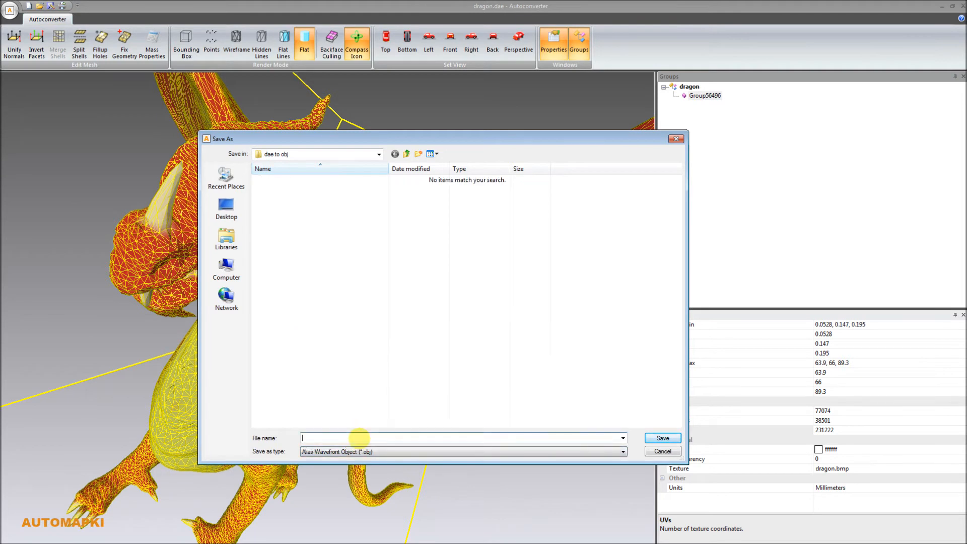
type("dragon")
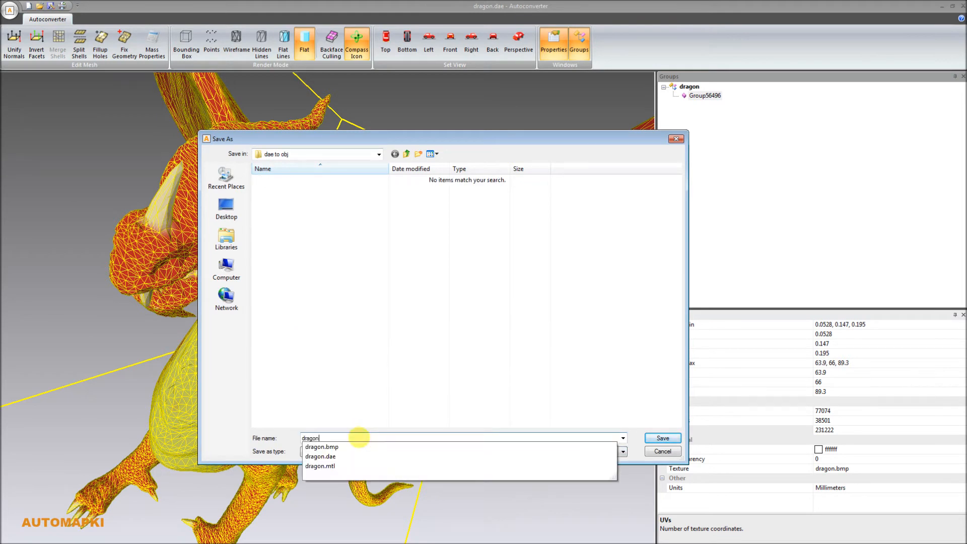
left_click(249, 437)
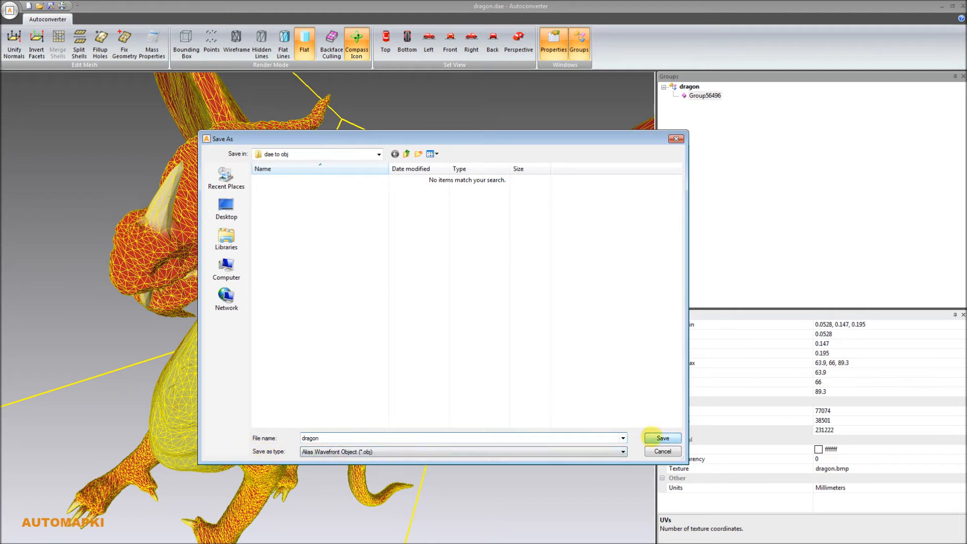
left_click(651, 438)
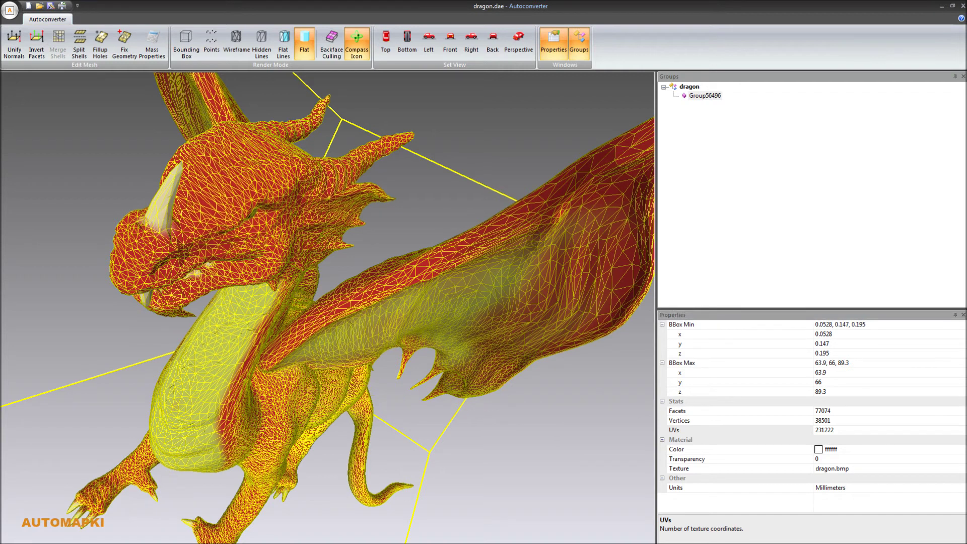
- Start a new document and load dragon.obj using the Alias Wavefront Object (*.obj) type
left_click(28, 5)
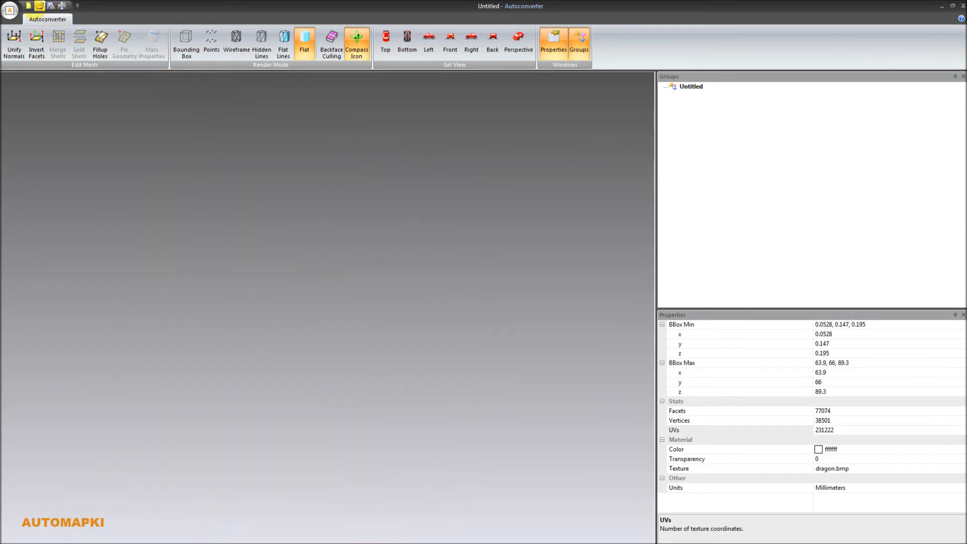
left_click(40, 5)
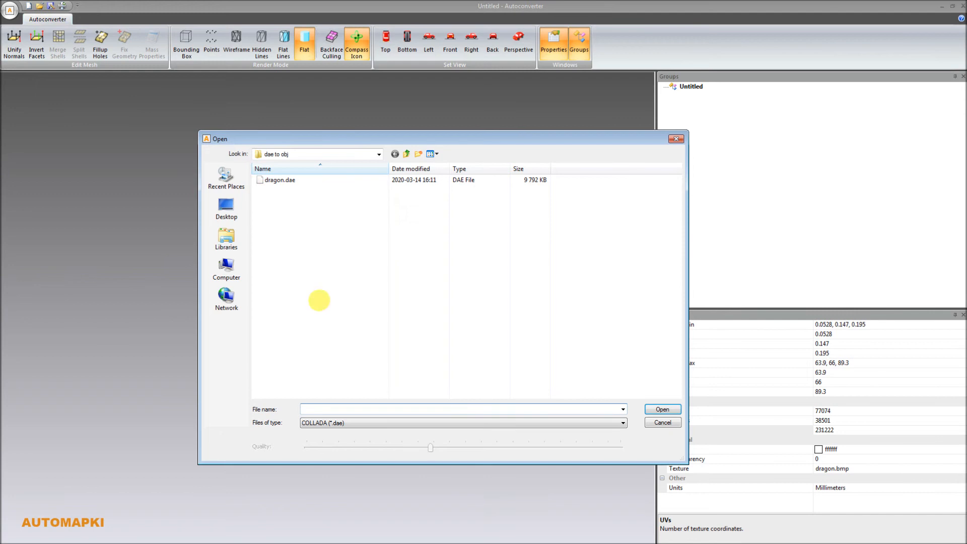
left_click(362, 423)
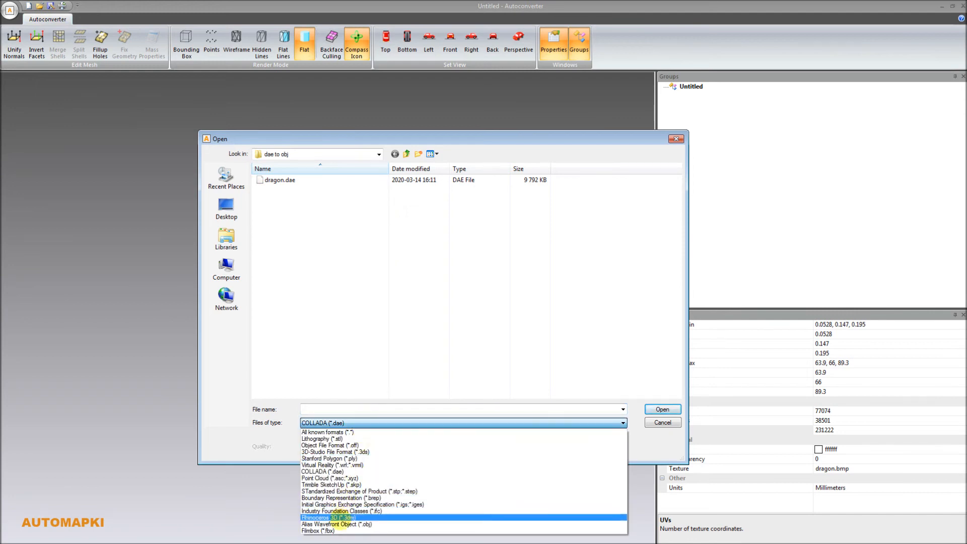
left_click(339, 524)
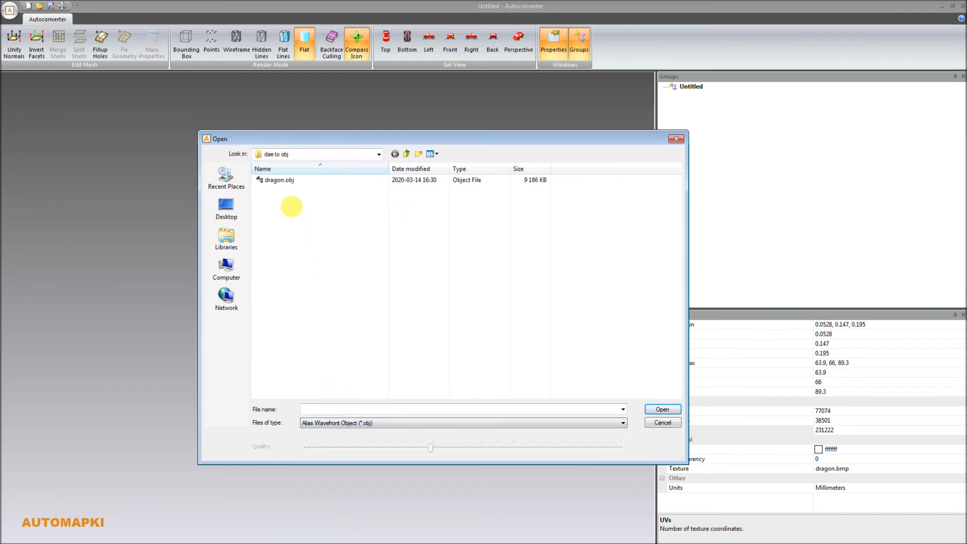
left_click(276, 180)
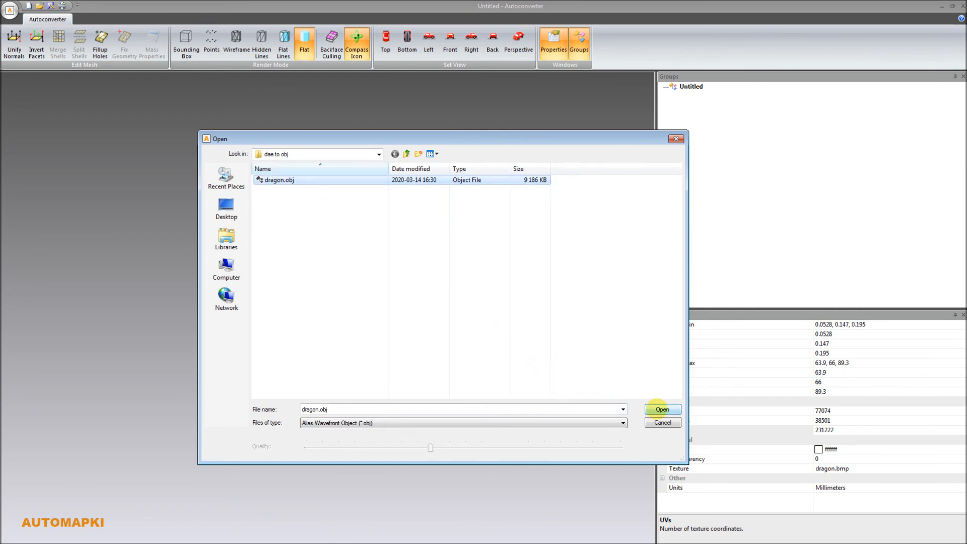
left_click(662, 409)
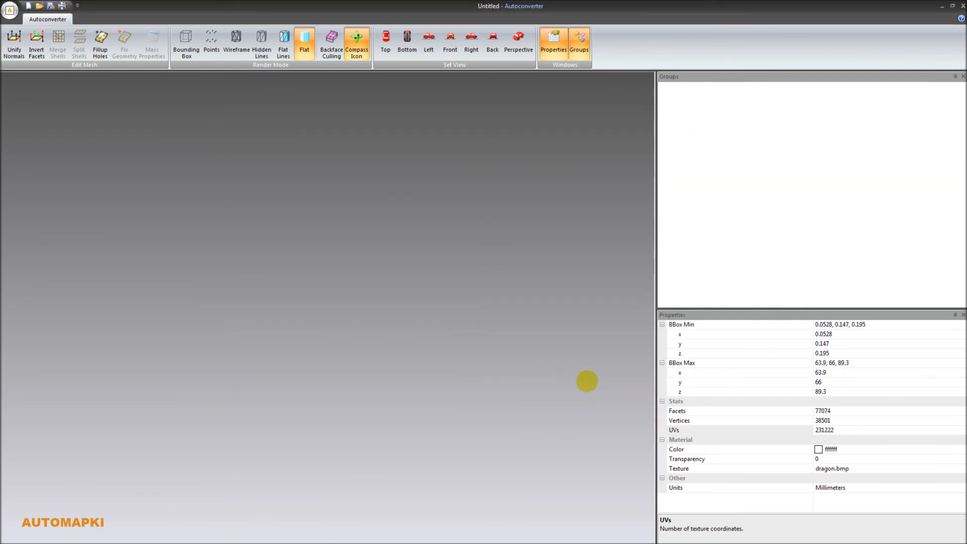
- Orbit the textured red dragon to a side view and a three-quarter front view
mouse_move(579, 375)
left_mouse_down()
mouse_move(375, 321)
mouse_move(535, 376)
mouse_move(249, 366)
mouse_move(304, 365)
mouse_move(485, 283)
left_mouse_up()
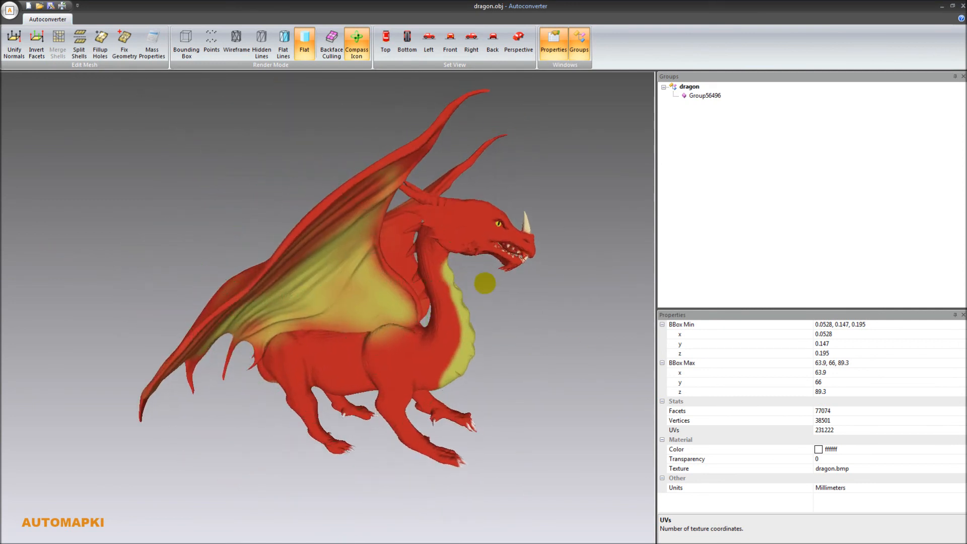
left_click_drag(300, 421, 399, 355)
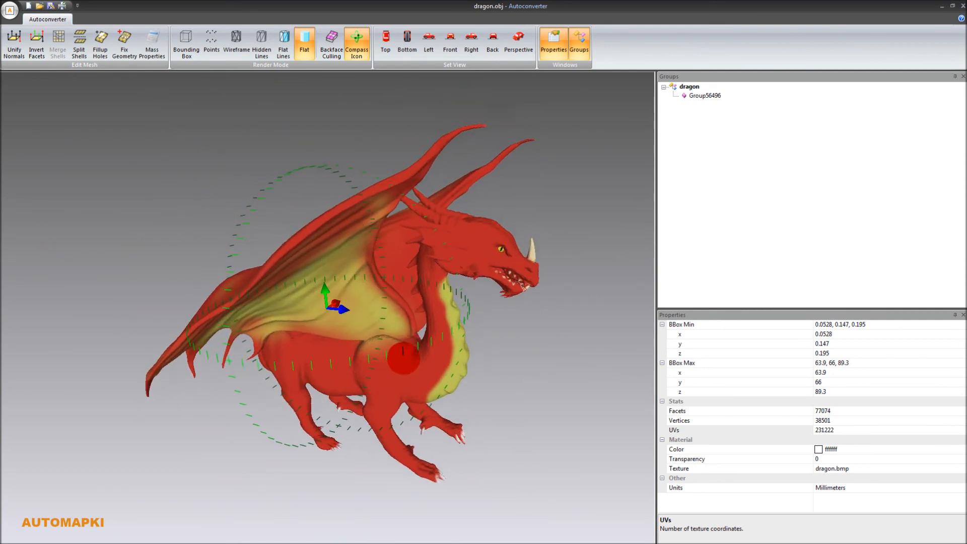